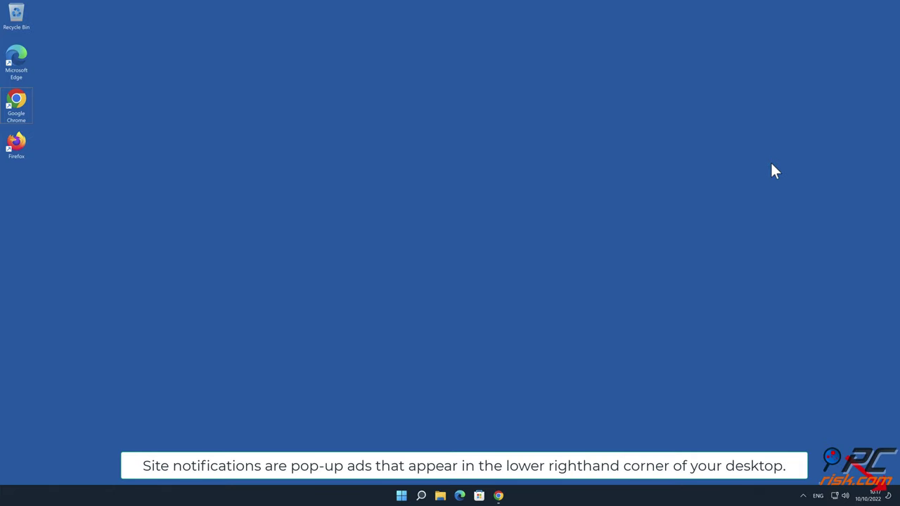
- Bring up the Chrome window showing fun4me.click's 'Press Allow' notification request
click(499, 496)
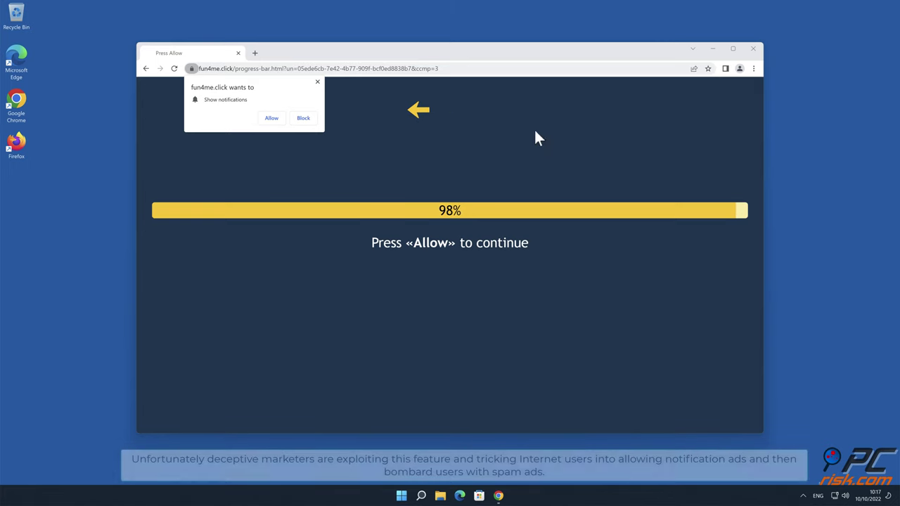
- Allow fun4me.click to send notifications, then close the Chrome window
click(272, 118)
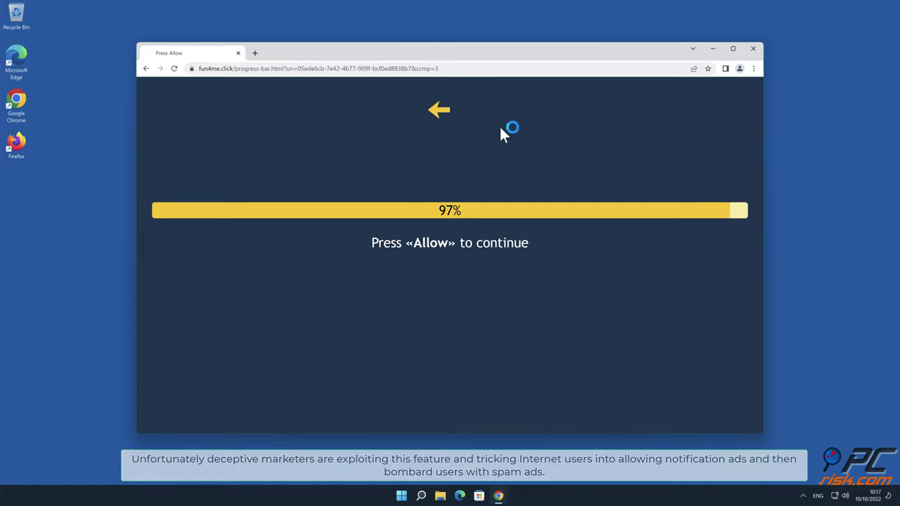
click(753, 49)
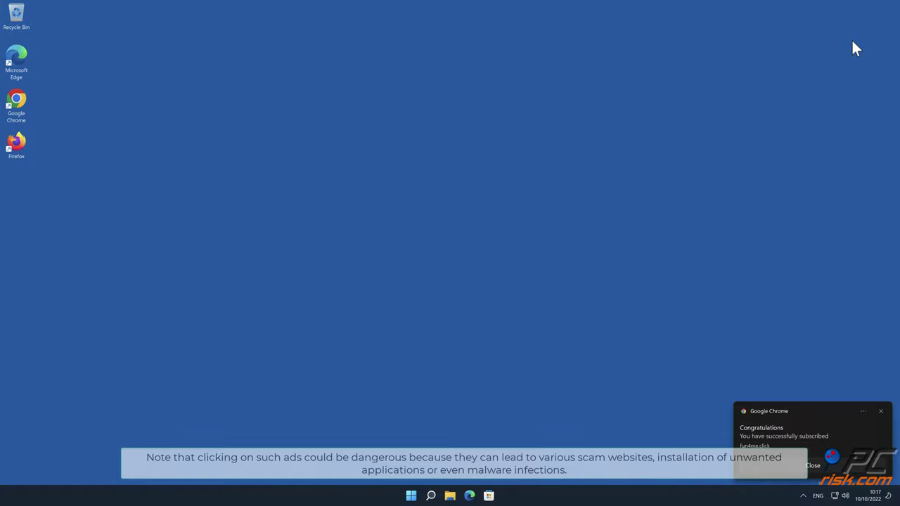
- Dismiss the Chrome 'successfully subscribed' notification toast in the lower-right corner
click(880, 414)
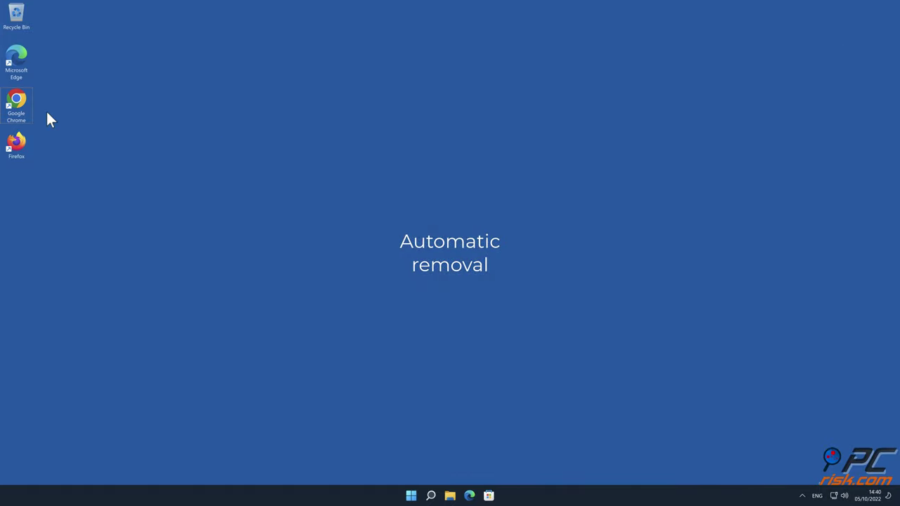
double_click(23, 102)
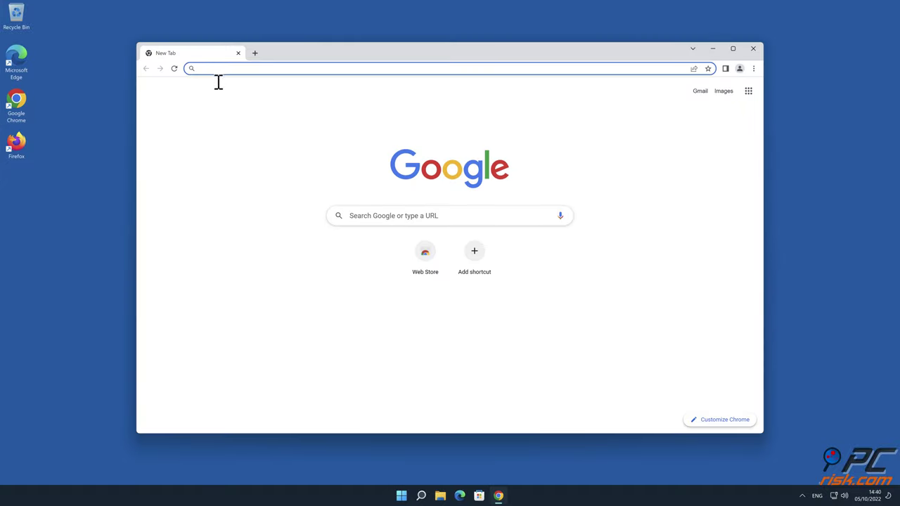
text(www.co)
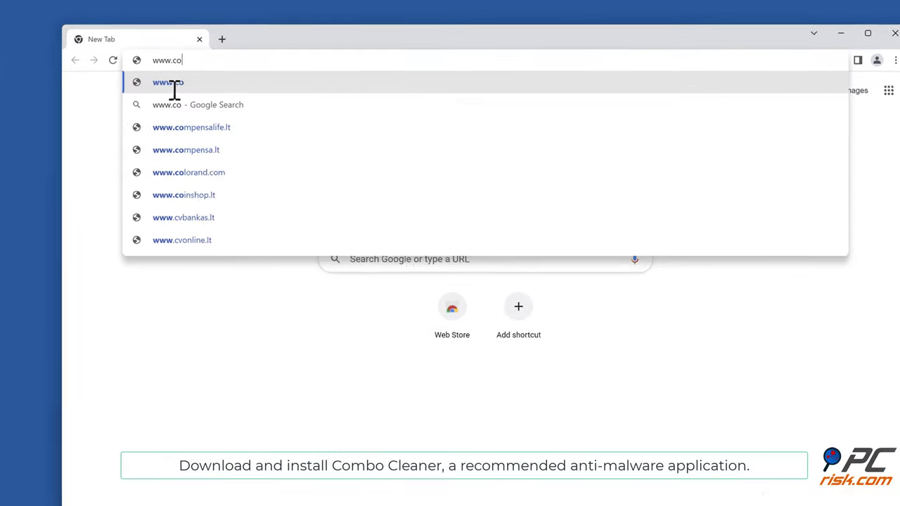
text(mb)
text(ocleaner.c)
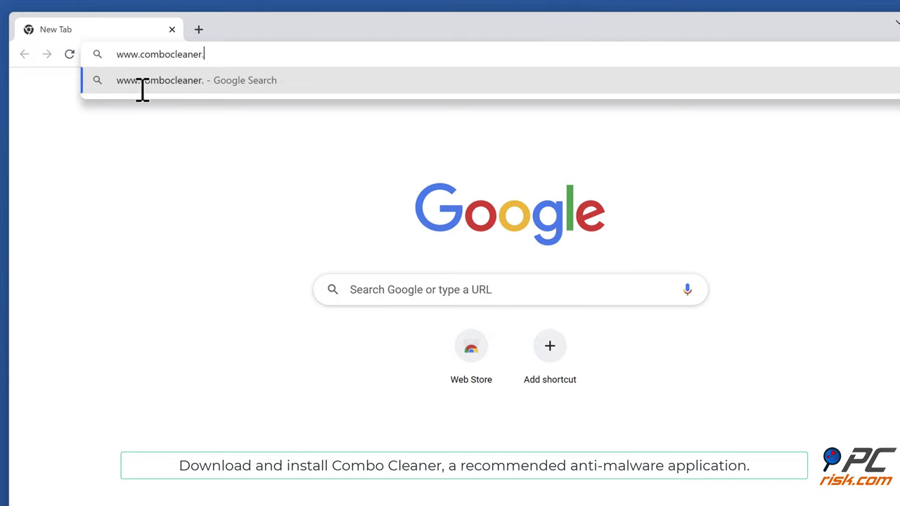
text(om)
key(Return)
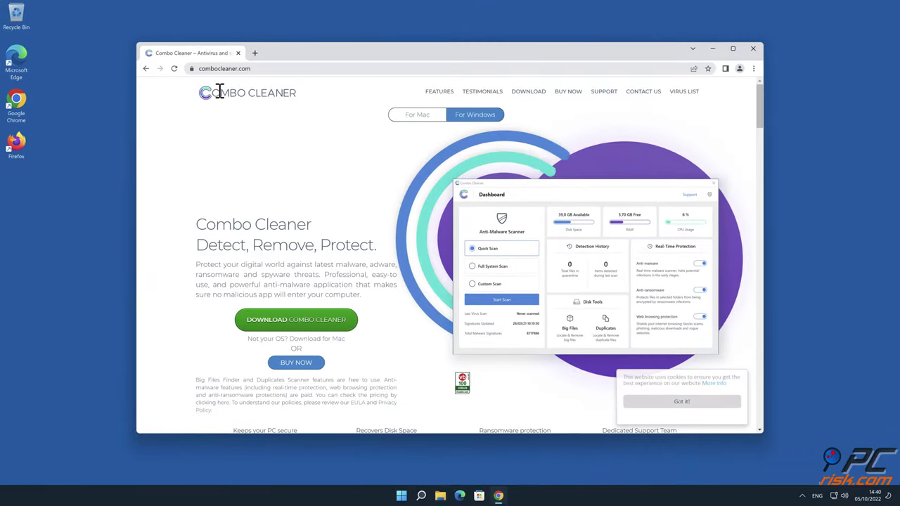
click(346, 331)
click(210, 422)
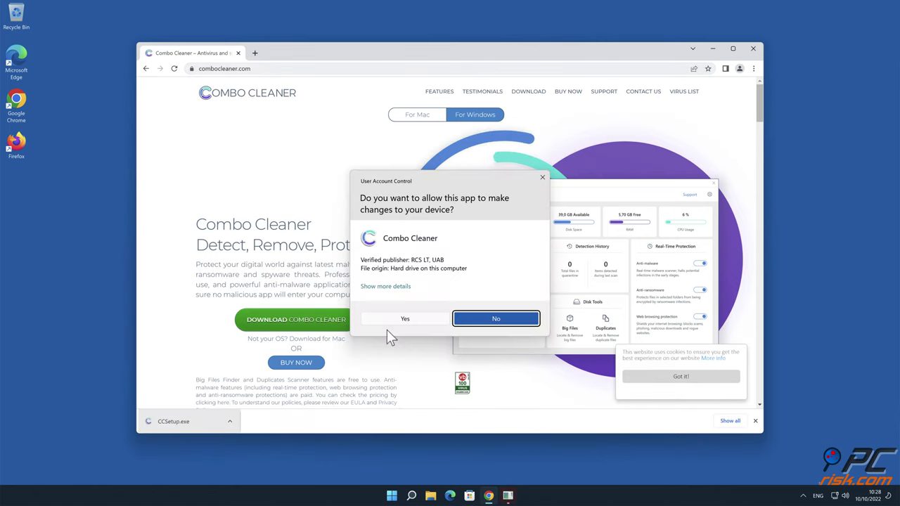
- Approve the installer's device changes, install Combo Cleaner, and close the Chrome window
click(410, 320)
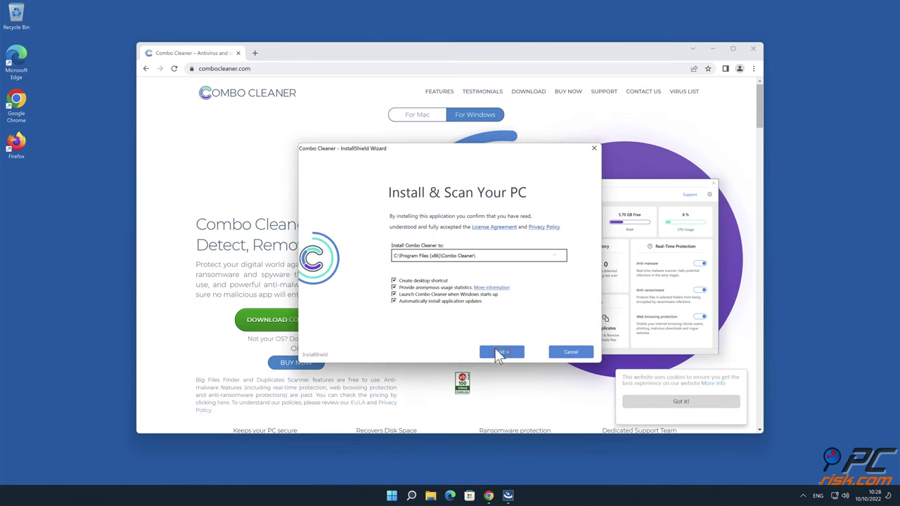
click(508, 353)
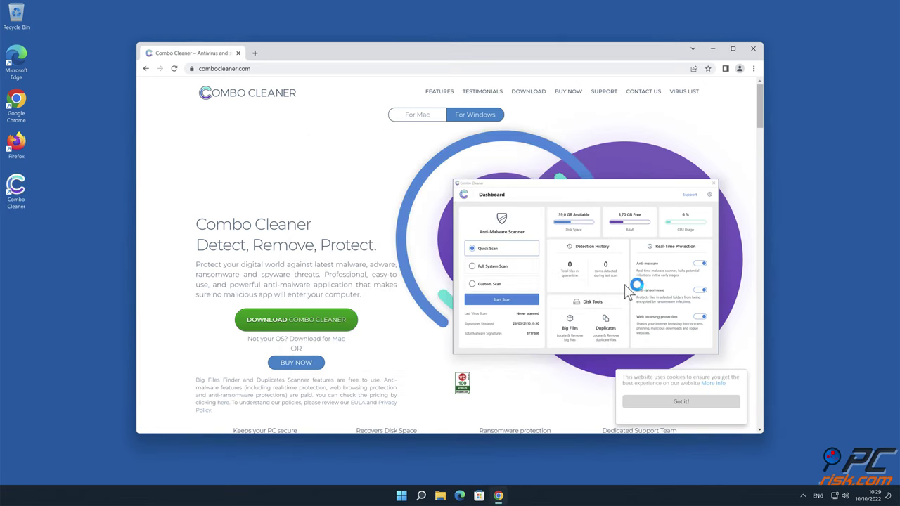
click(753, 48)
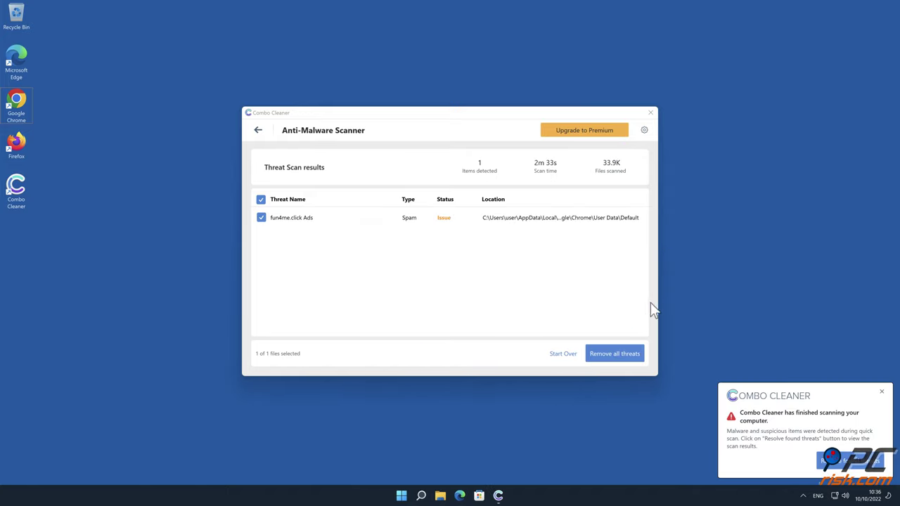
- Activate Combo Cleaner with a license key and quarantine the fun4me.click Ads threat
click(636, 357)
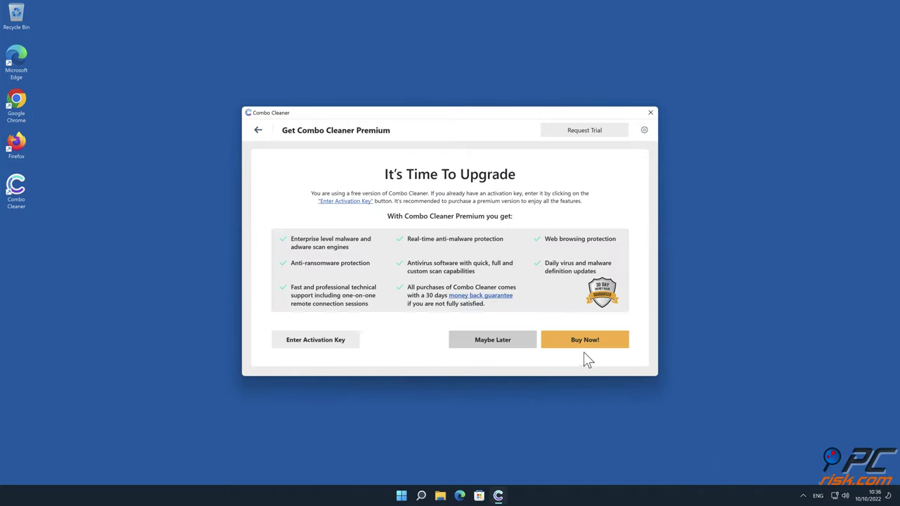
click(331, 341)
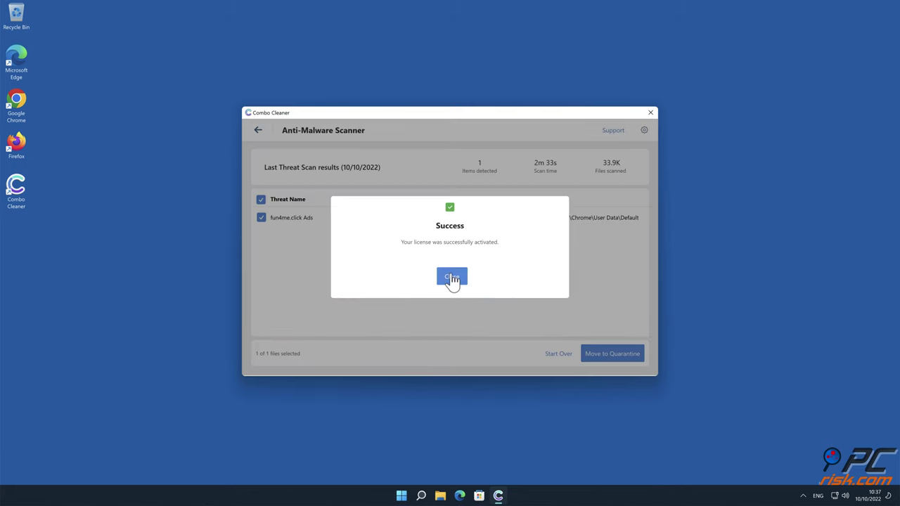
click(452, 278)
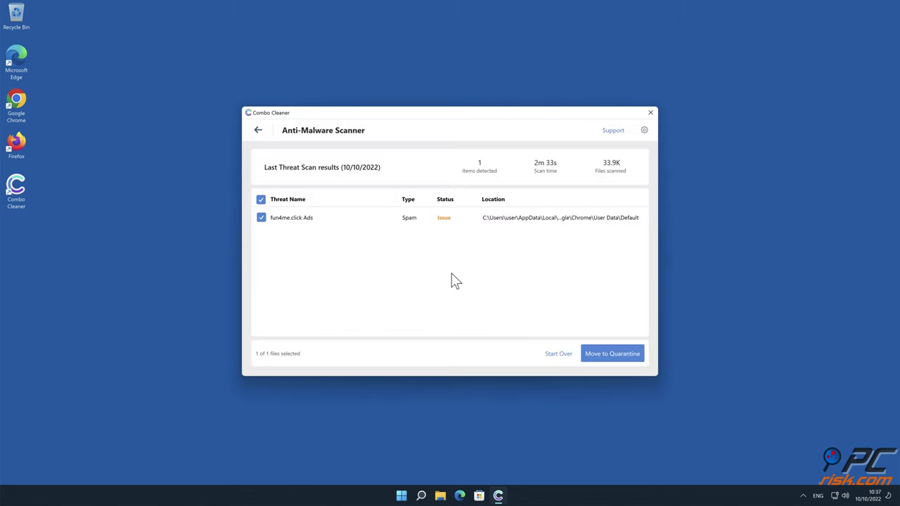
click(640, 357)
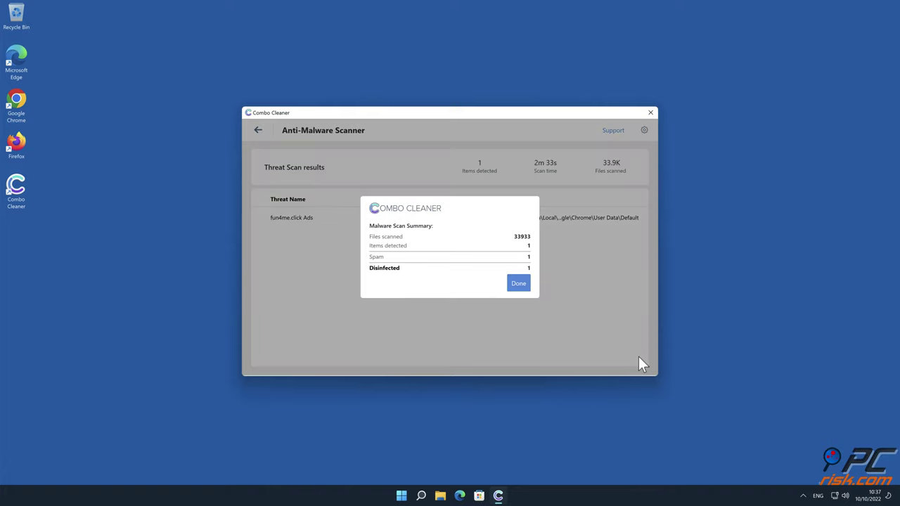
click(521, 285)
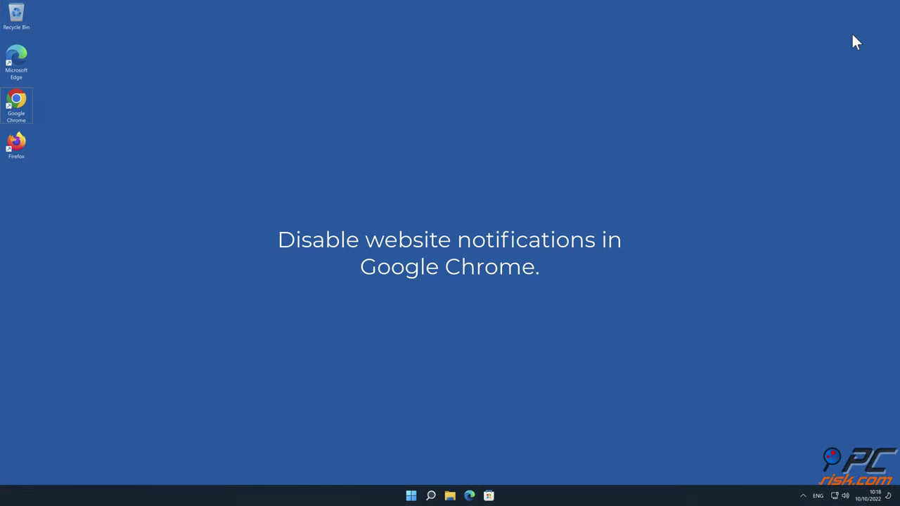
- Launch Chrome and go to Settings > Privacy and security
double_click(27, 91)
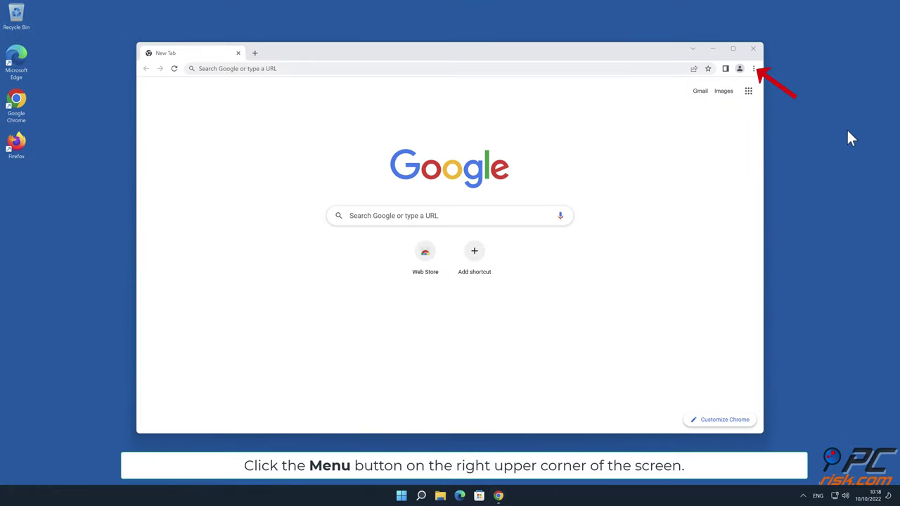
click(754, 69)
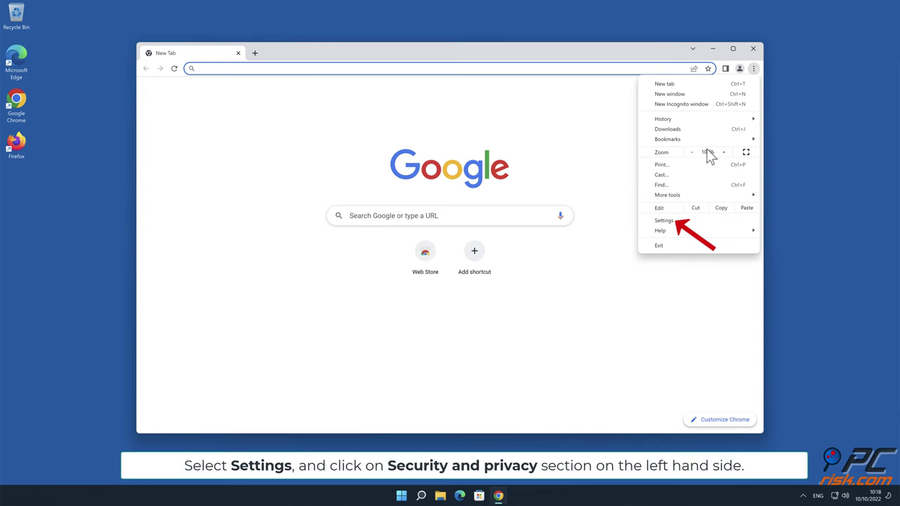
click(664, 221)
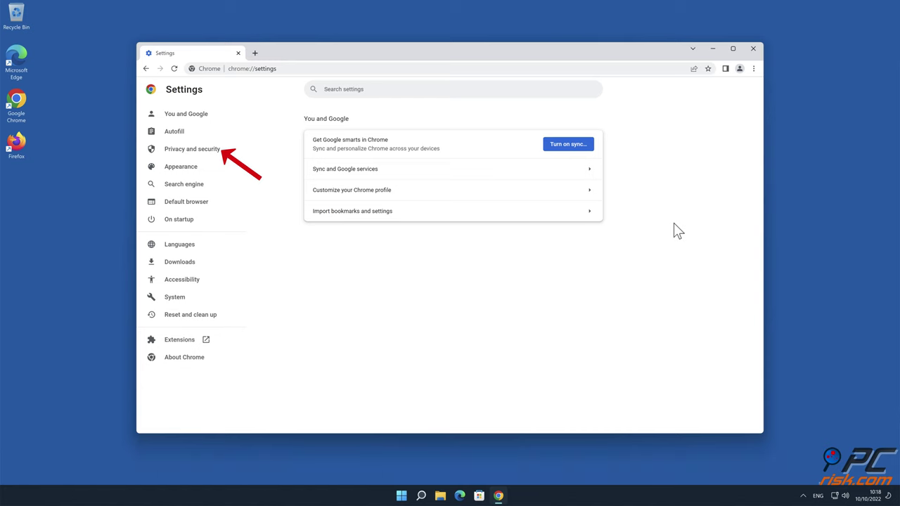
click(221, 155)
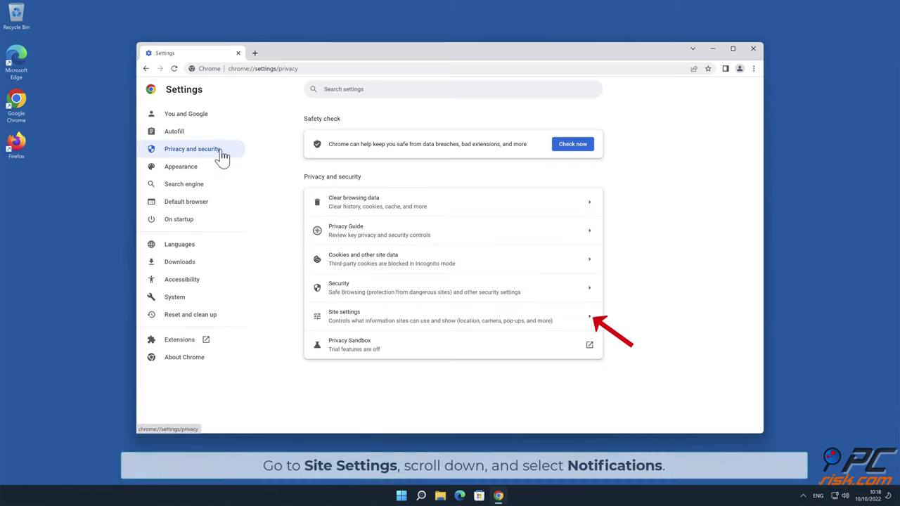
- Remove fun4me.click from Chrome's Site settings > Notifications allowed list, then close Chrome
click(587, 319)
drag(762, 194, 760, 291)
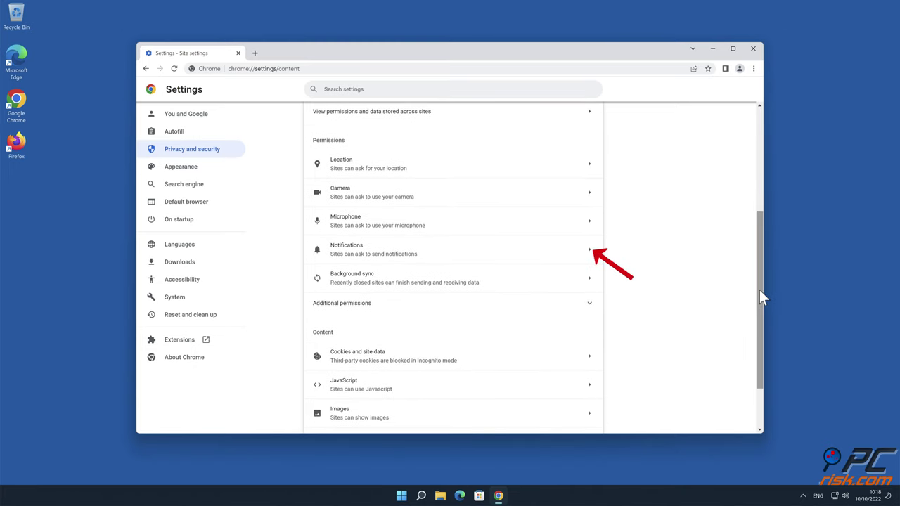
click(590, 256)
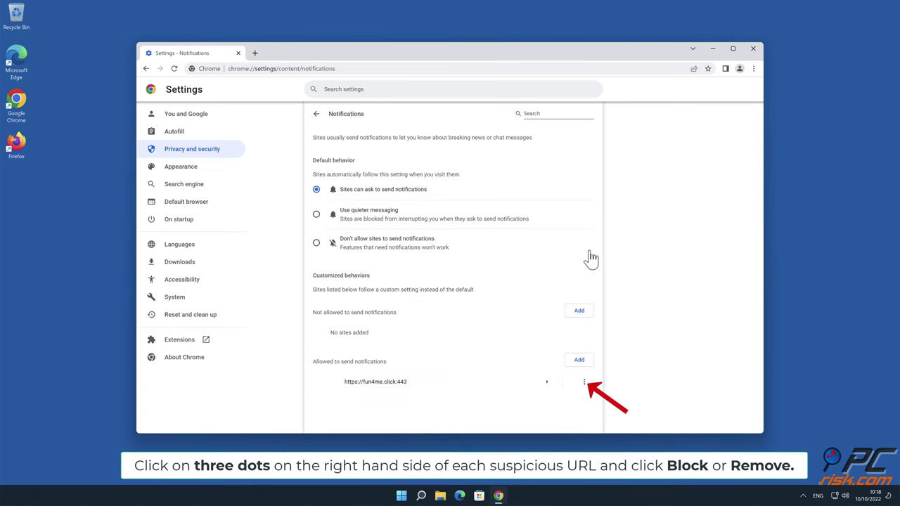
click(584, 382)
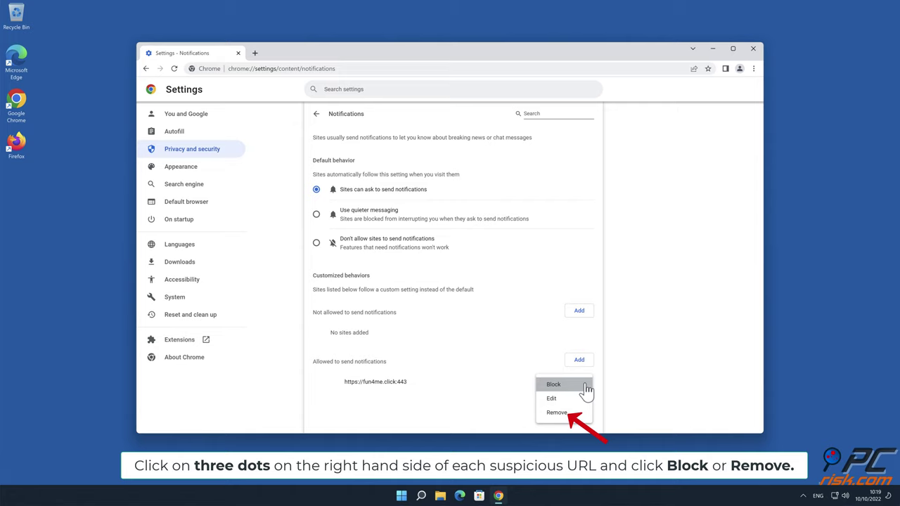
click(573, 415)
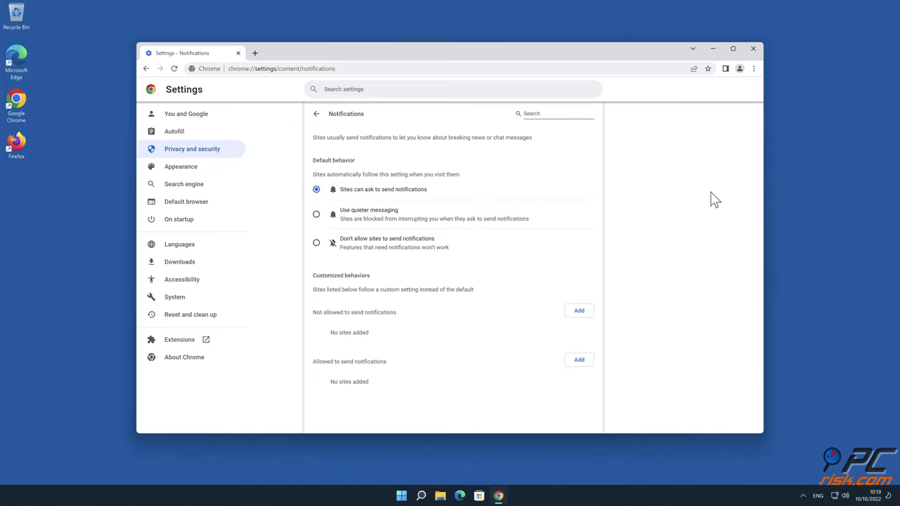
click(754, 51)
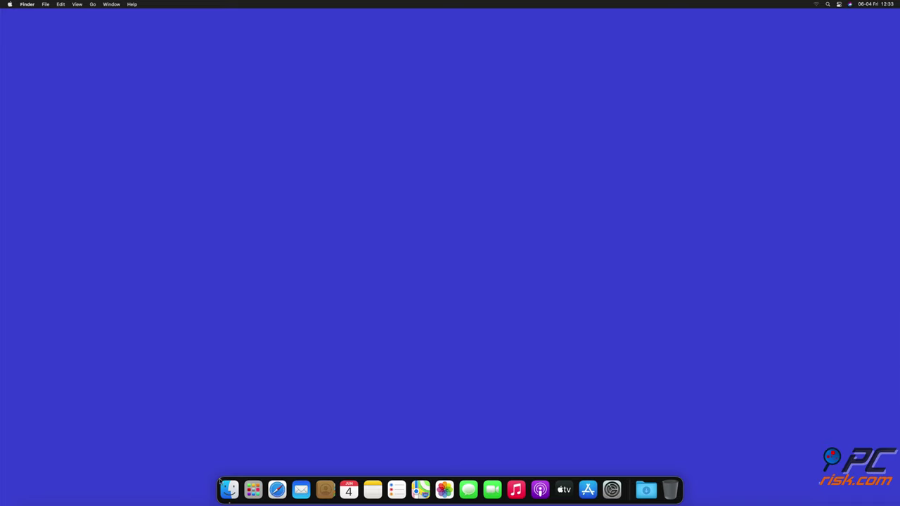
- Launch Safari and show the Notifications list in its Websites preferences
click(274, 493)
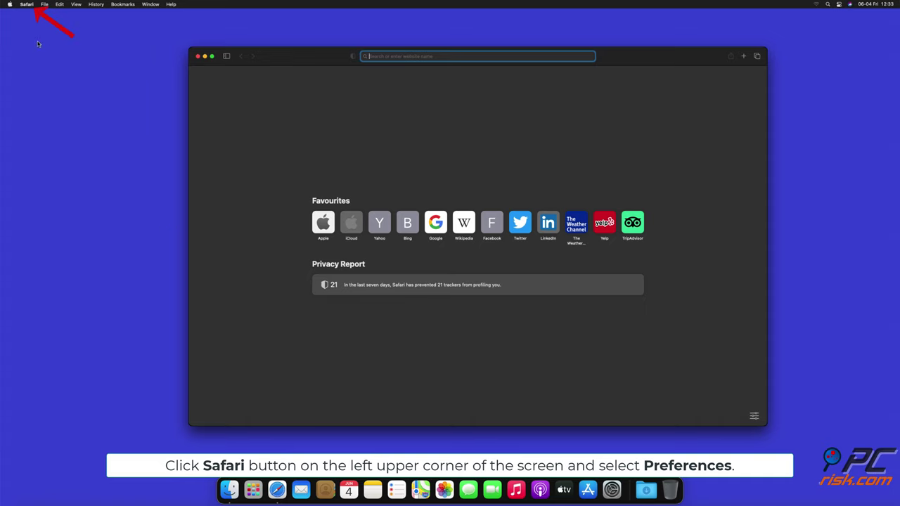
click(27, 4)
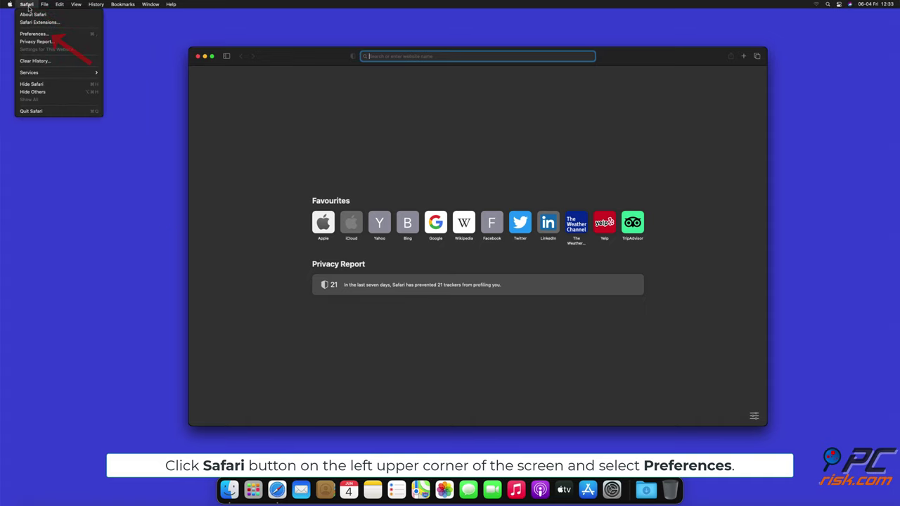
click(43, 35)
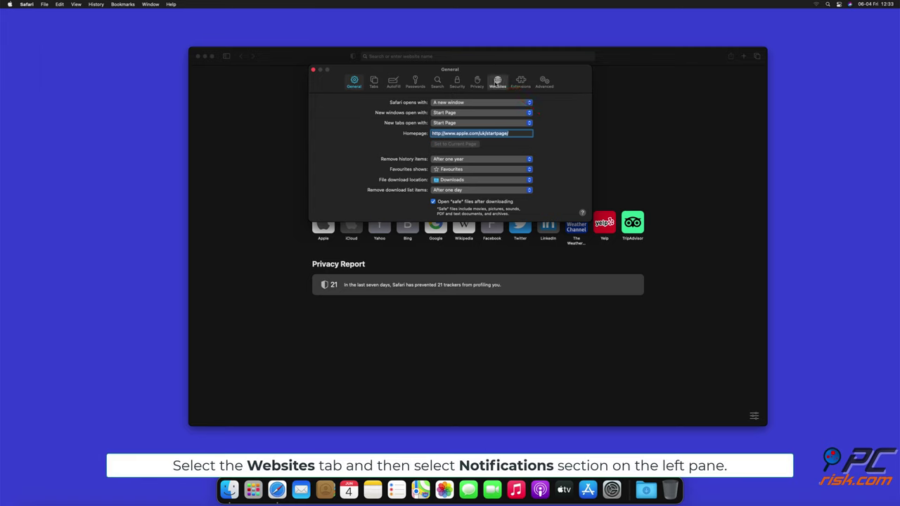
click(497, 83)
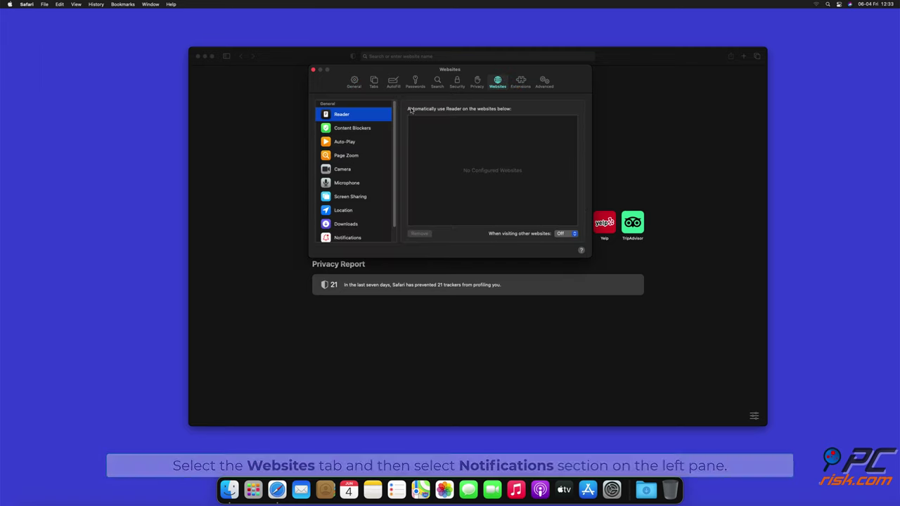
drag(396, 117, 395, 127)
scroll(395, 127, down, 1)
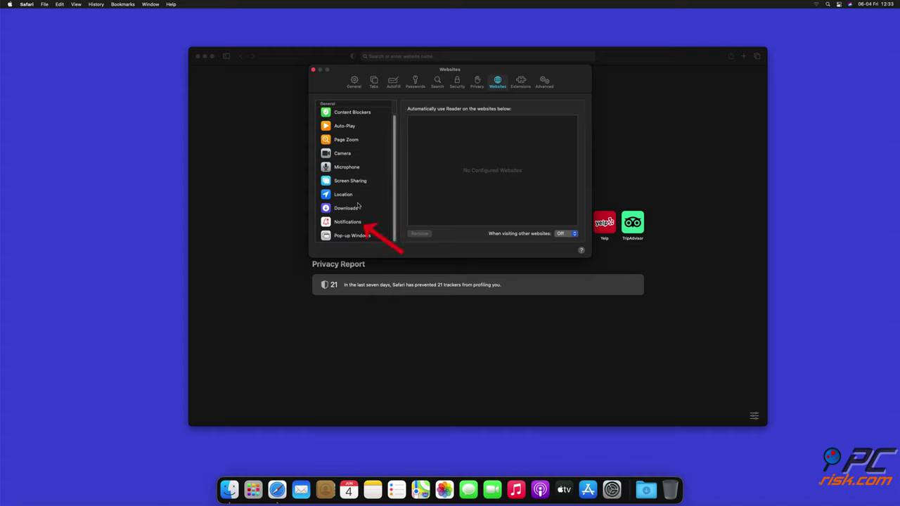
click(348, 223)
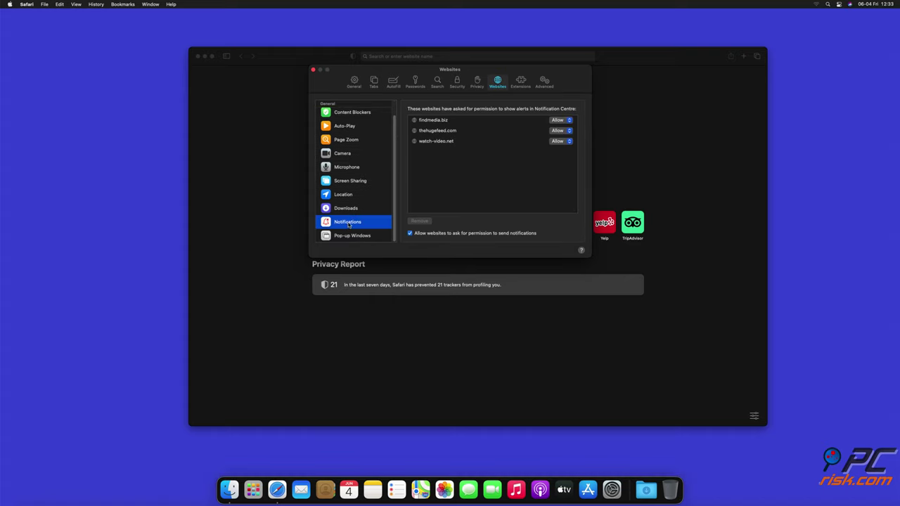
- Set findmedia.biz, thehugefeed.com and watch-video.net to Deny, then close the preferences window
click(570, 121)
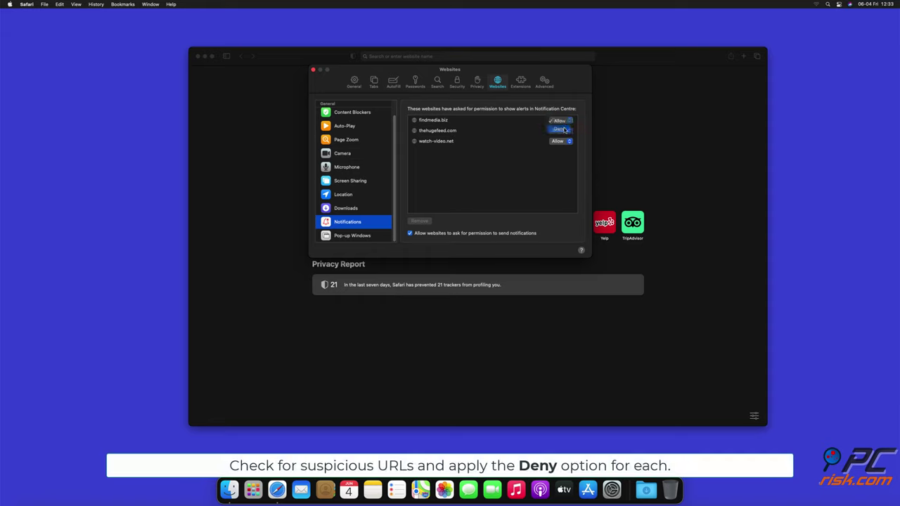
click(565, 130)
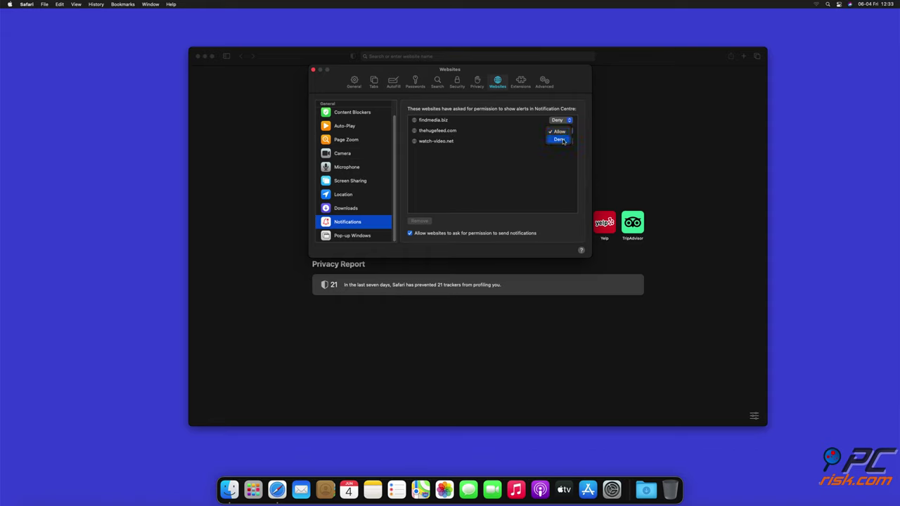
click(560, 139)
click(560, 151)
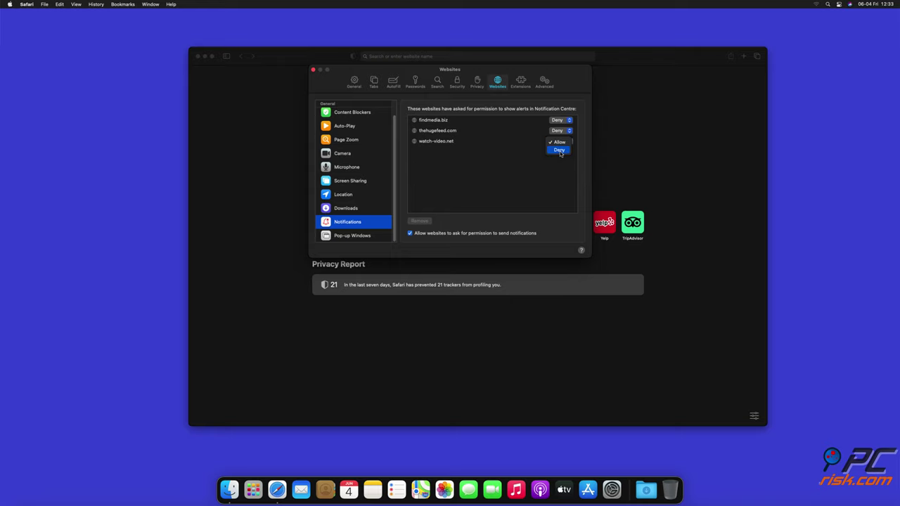
click(313, 70)
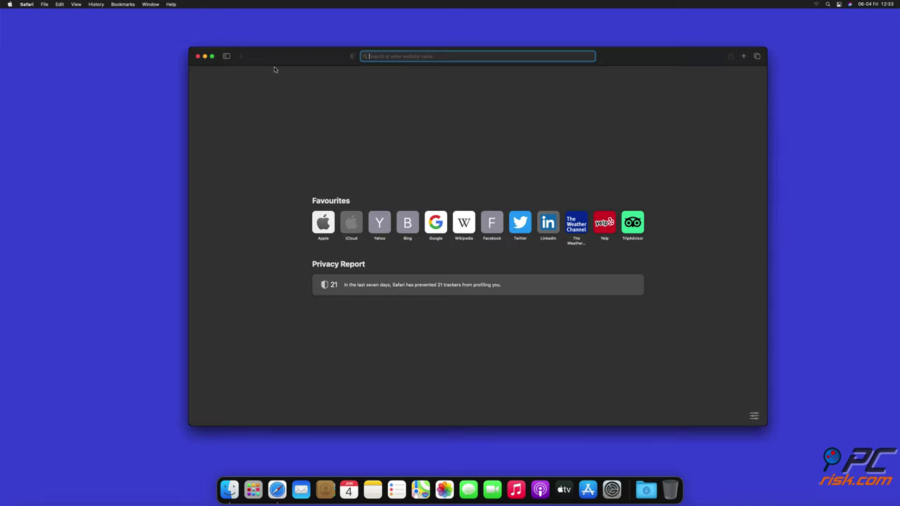
- Close Safari, launch Microsoft Edge and open its Settings page
click(198, 56)
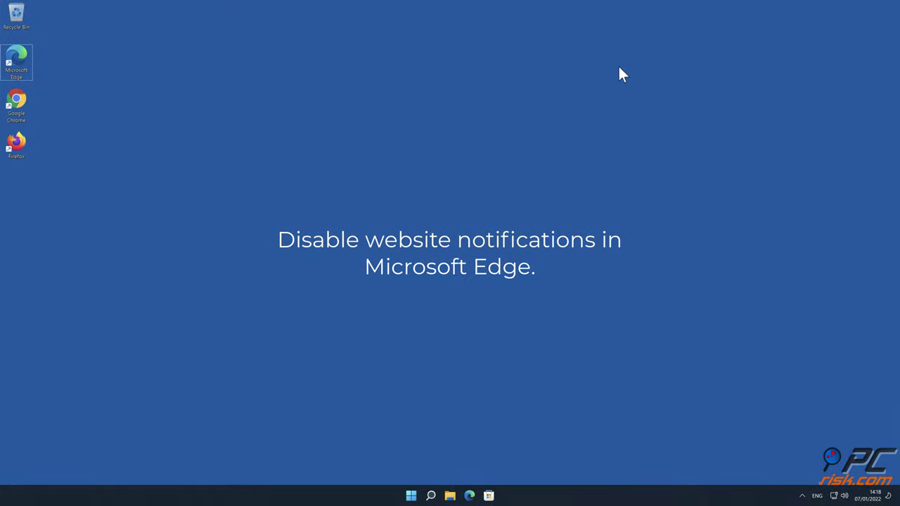
double_click(22, 67)
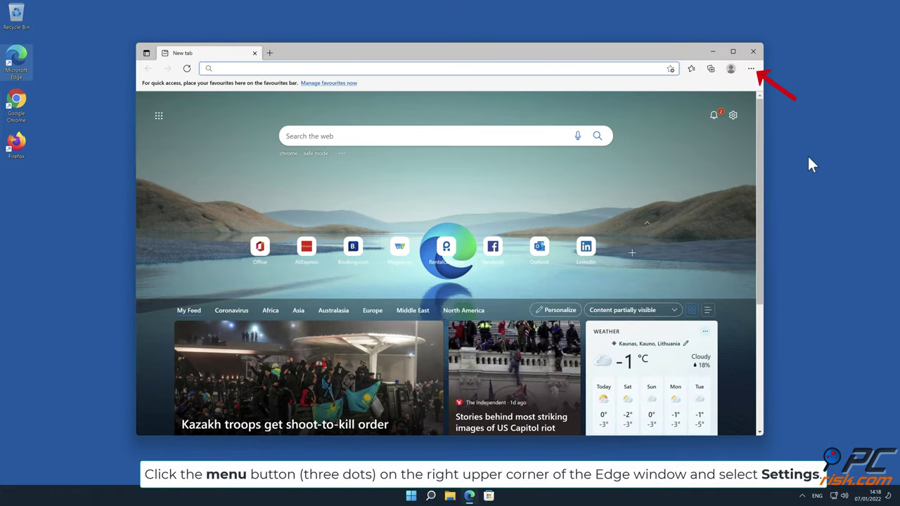
click(751, 68)
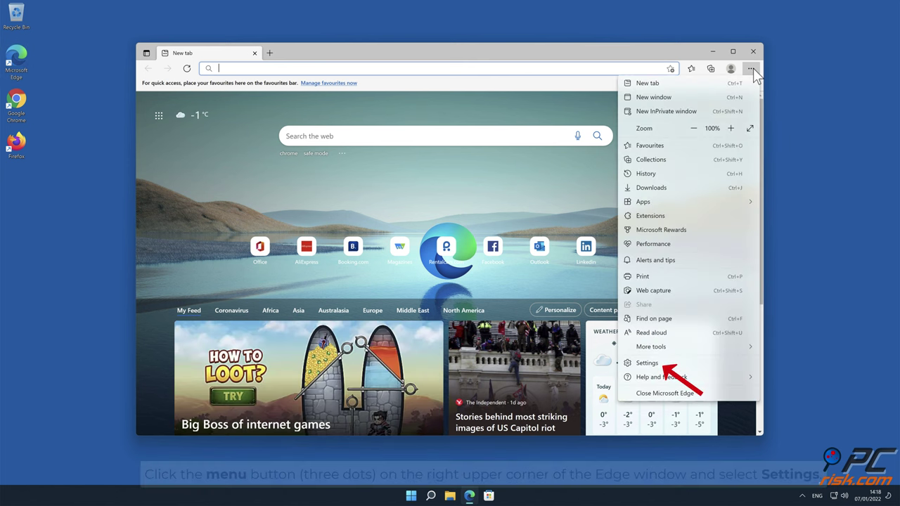
click(672, 364)
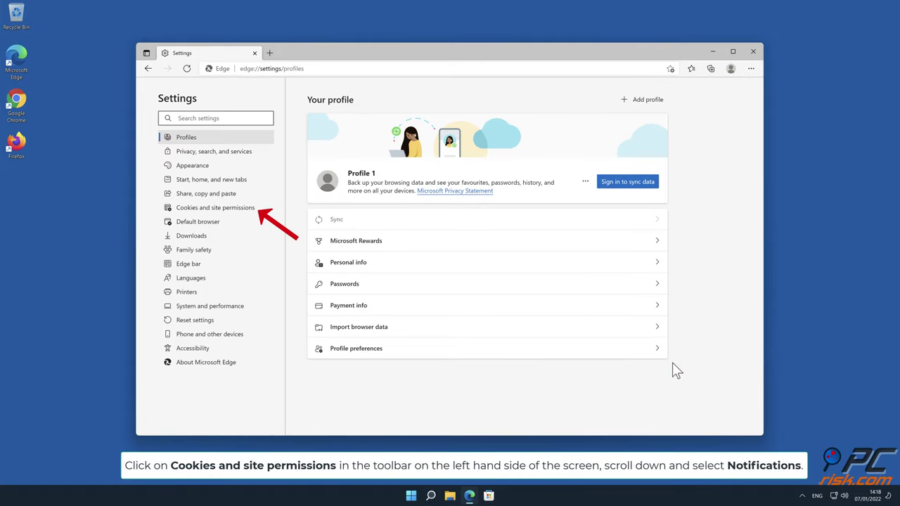
- Open Edge's Notifications permissions under Cookies and site permissions, showing three allowed sites
click(251, 215)
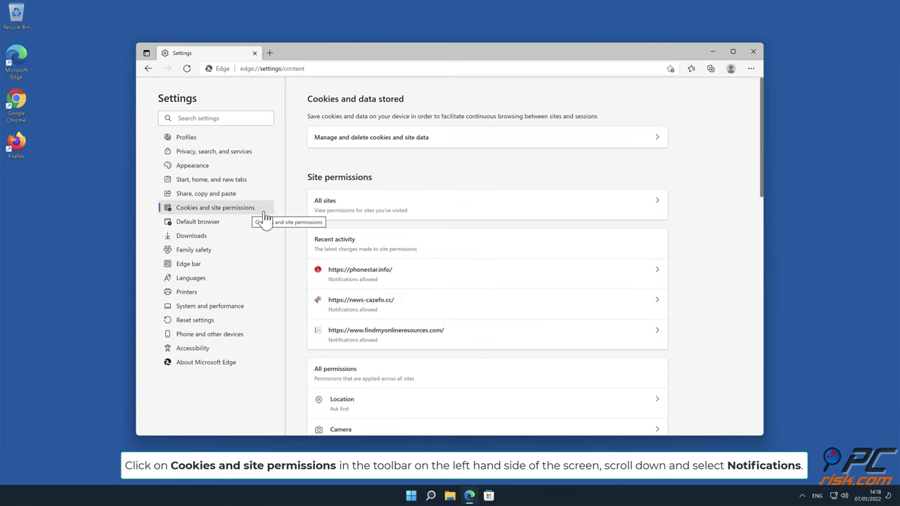
drag(763, 151, 767, 240)
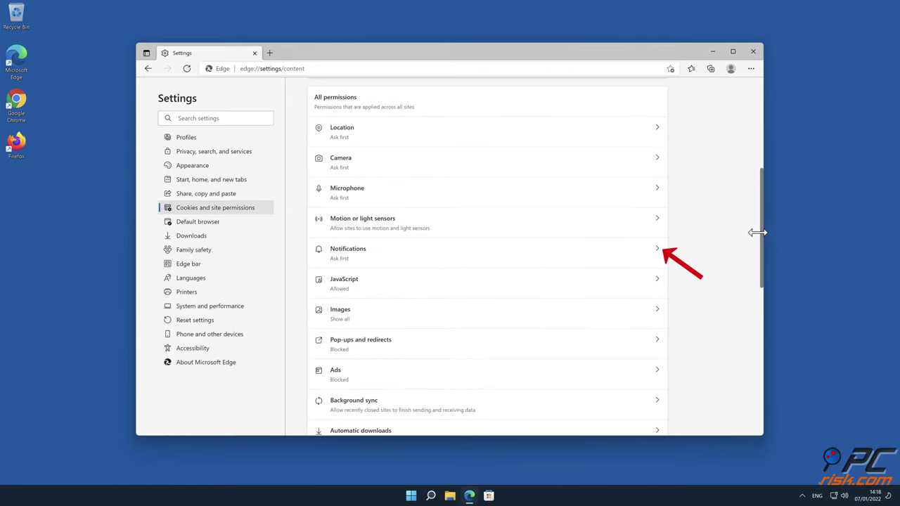
click(654, 251)
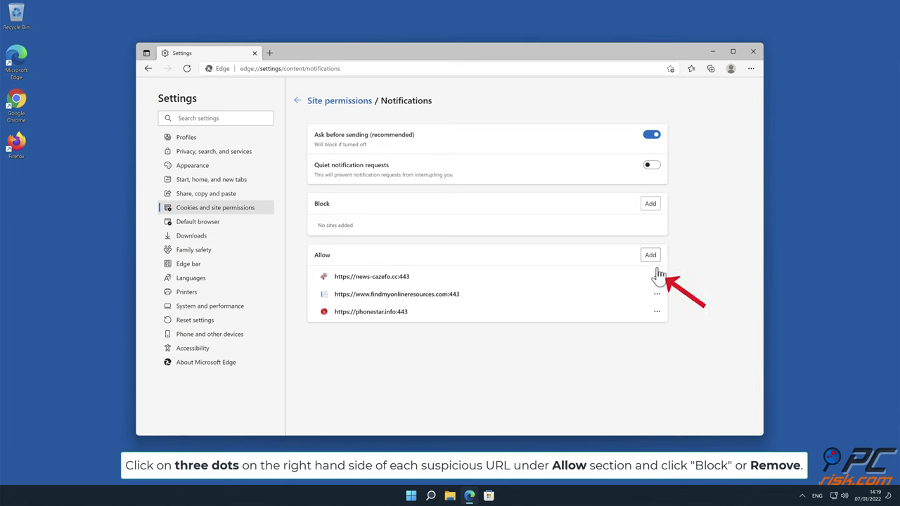
- Remove news-cazefo.cc and findmyonlineresources.com from Edge's allowed notification sites
click(657, 276)
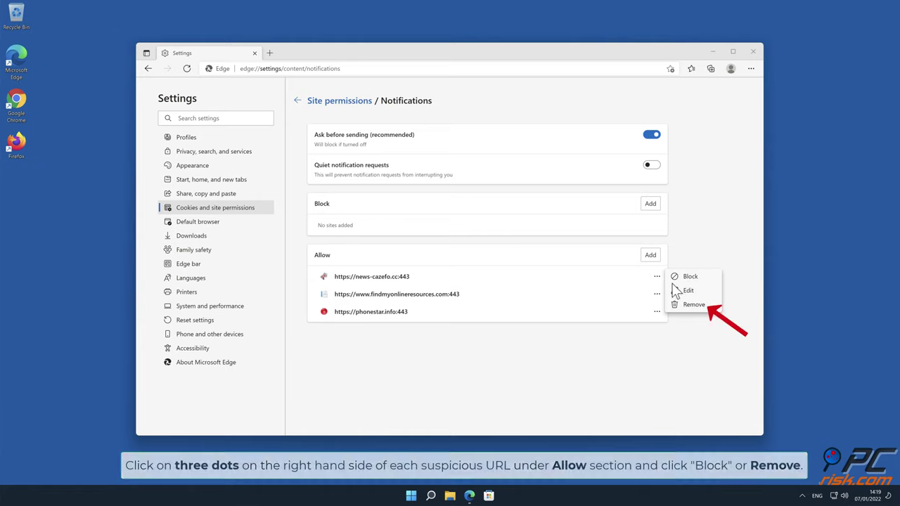
click(695, 306)
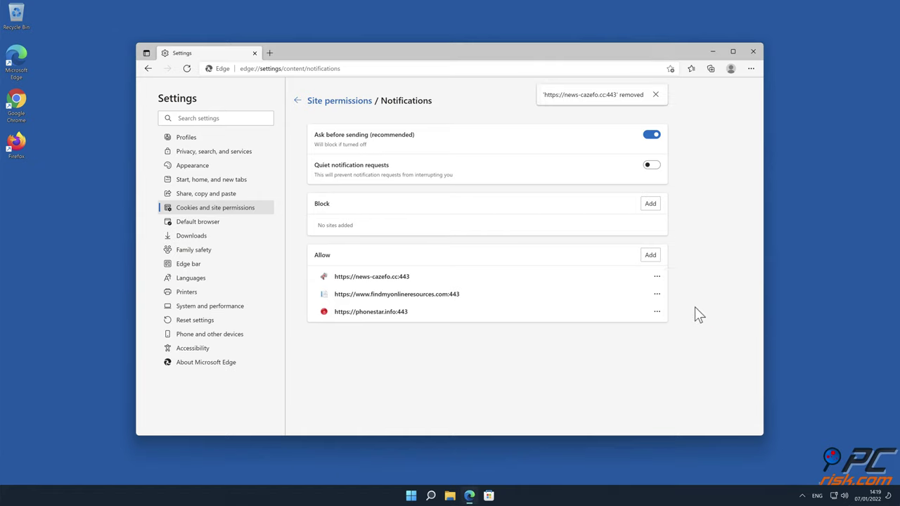
click(657, 276)
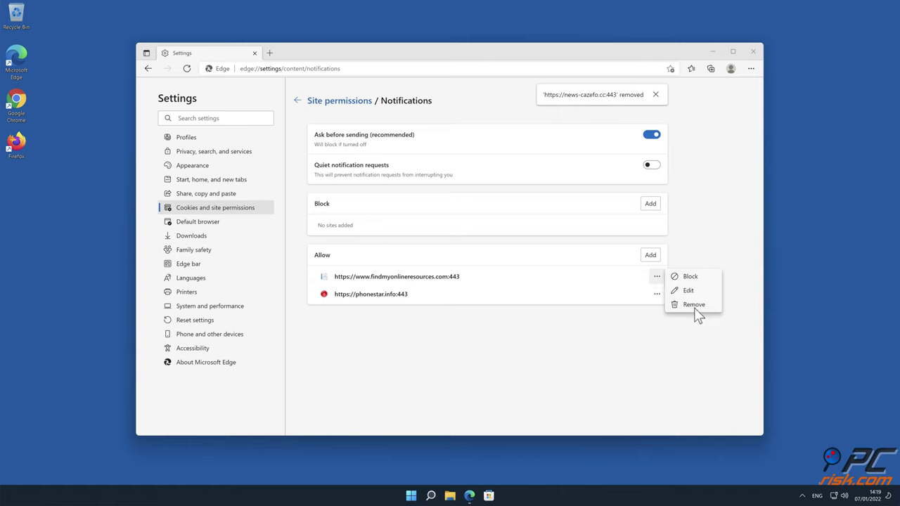
click(695, 308)
- Remove phonestar.info as well, leaving the Allow list empty, and close Edge
click(656, 278)
click(687, 304)
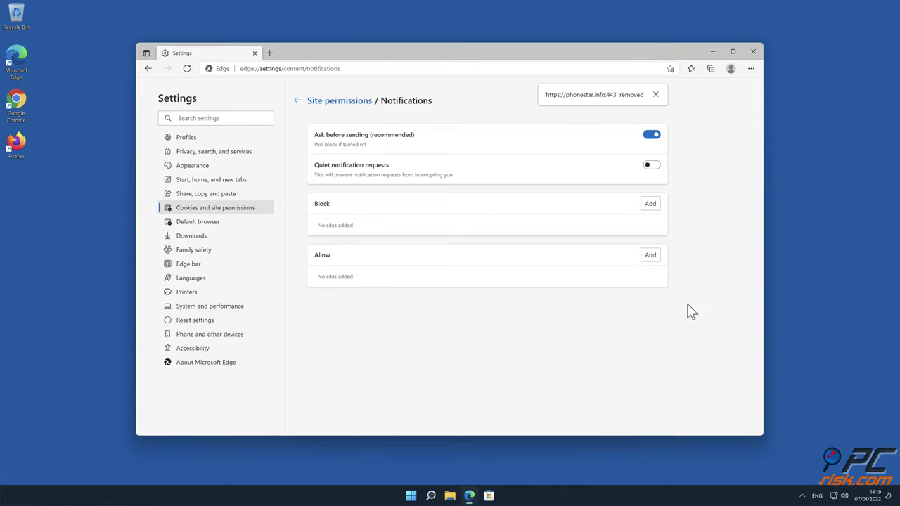
click(754, 52)
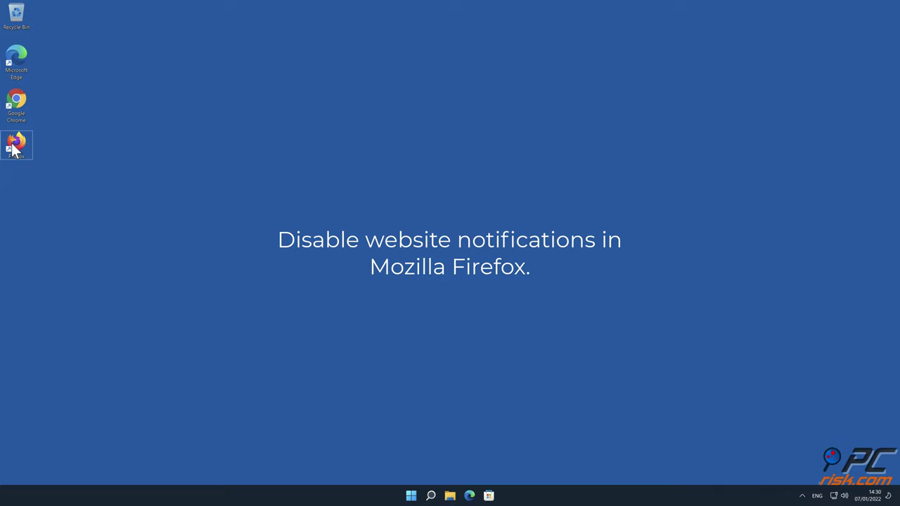
- Launch Firefox and go to Settings > Privacy & Security, scrolled down to Permissions
double_click(15, 145)
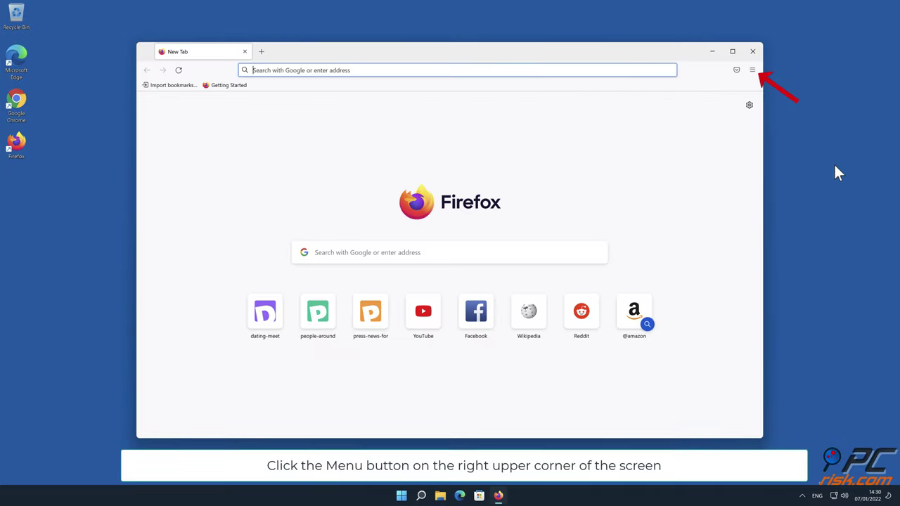
click(752, 70)
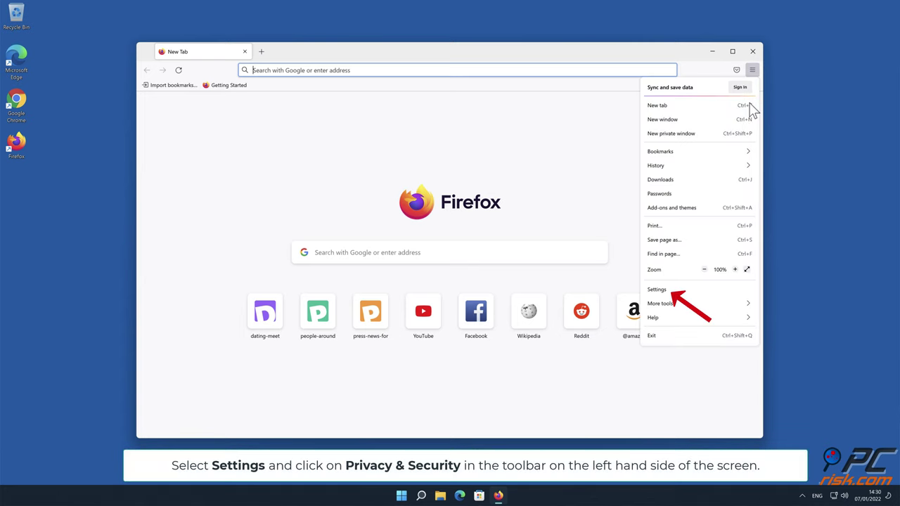
click(705, 292)
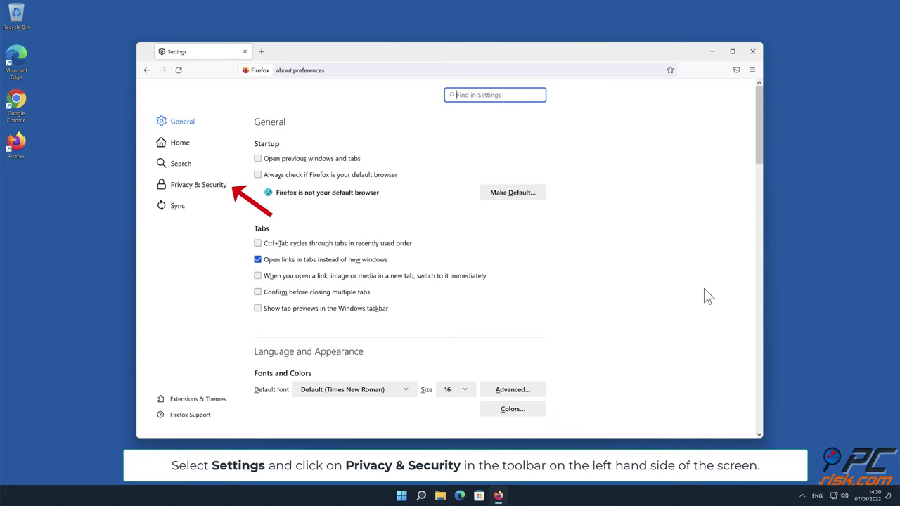
click(211, 187)
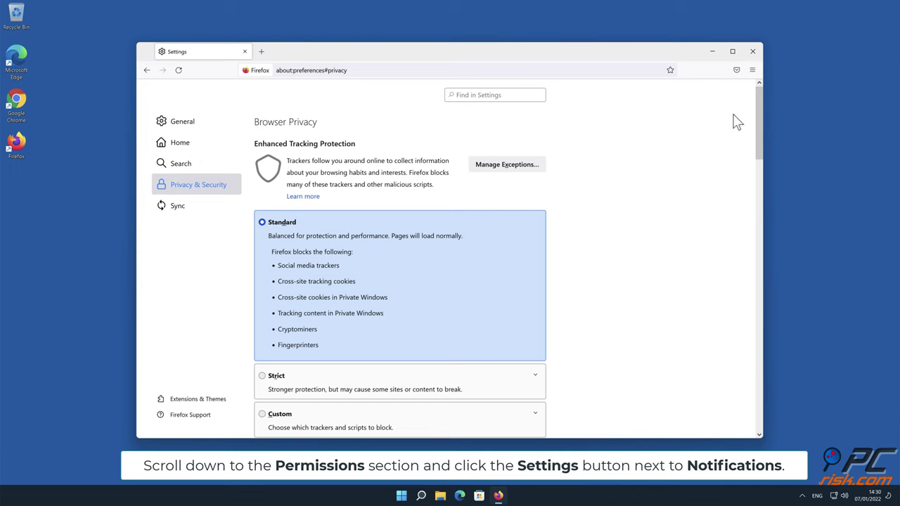
drag(756, 116, 760, 289)
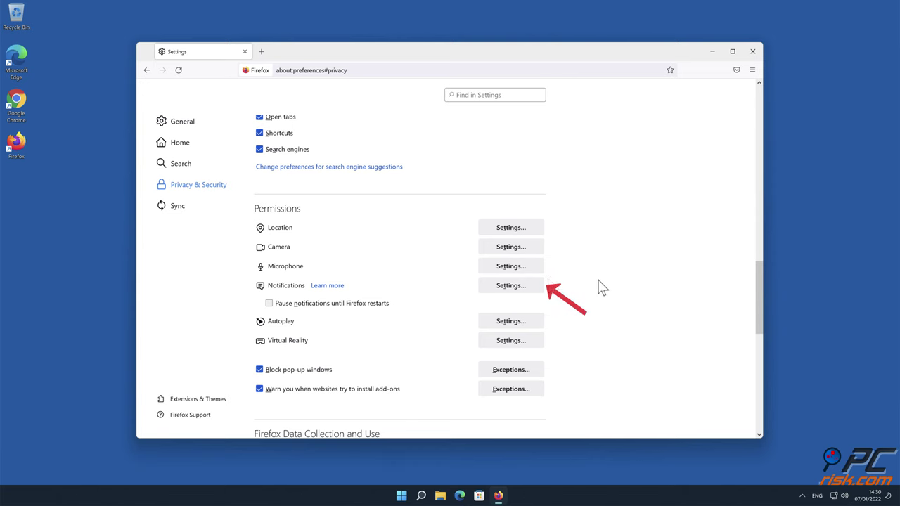
- In Firefox's Notifications permission settings, set all three sites to Block and save the changes
click(534, 287)
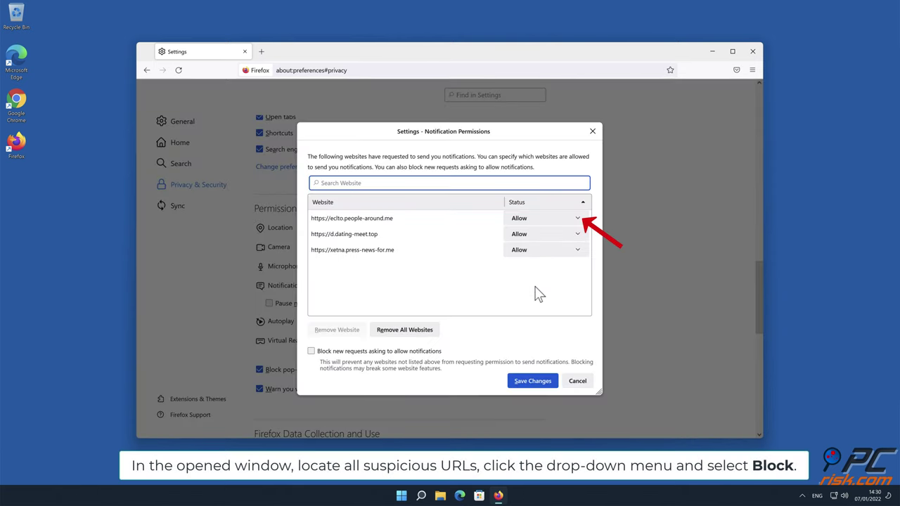
click(575, 218)
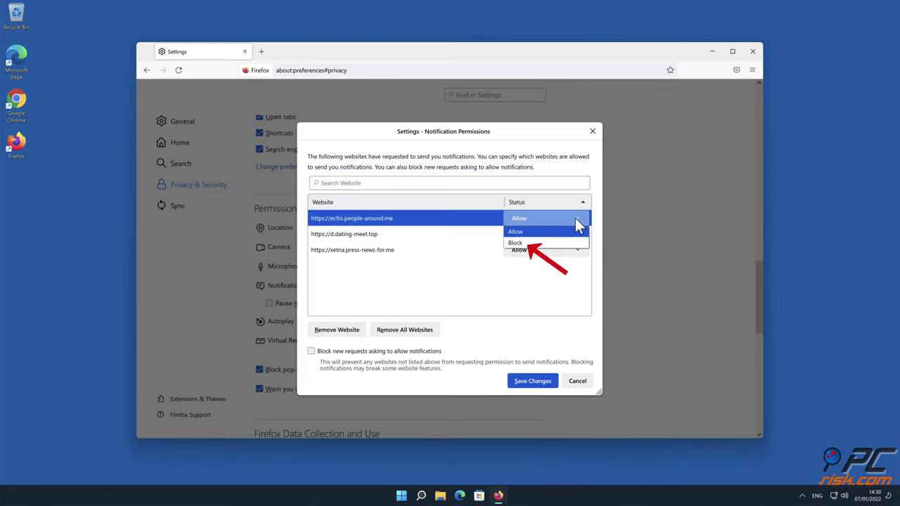
click(561, 244)
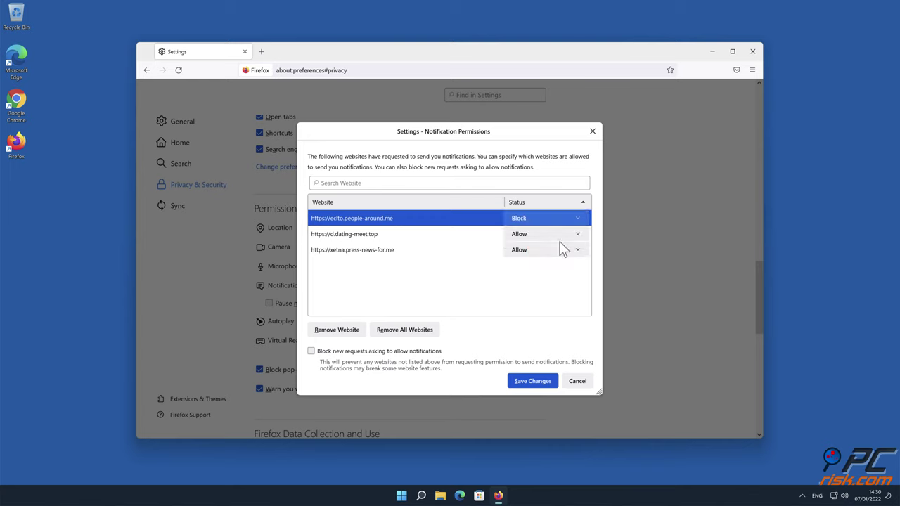
click(576, 235)
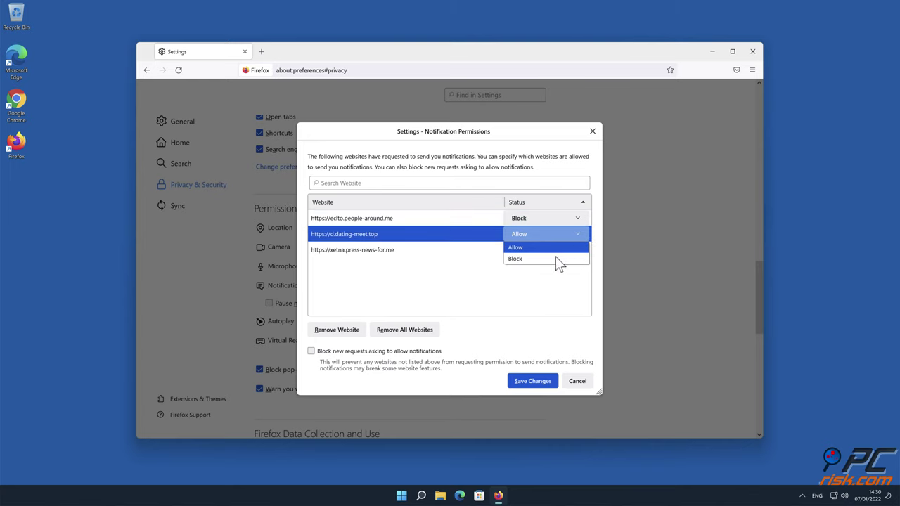
click(557, 258)
click(578, 253)
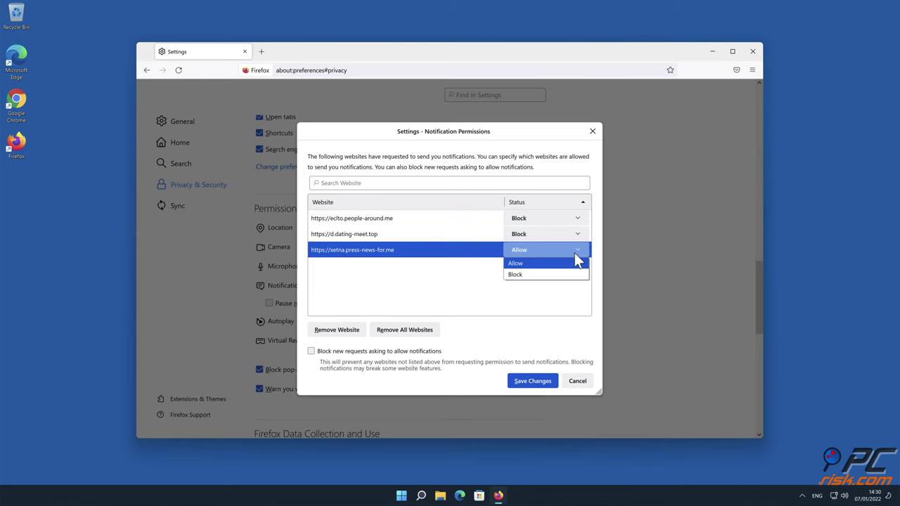
click(549, 274)
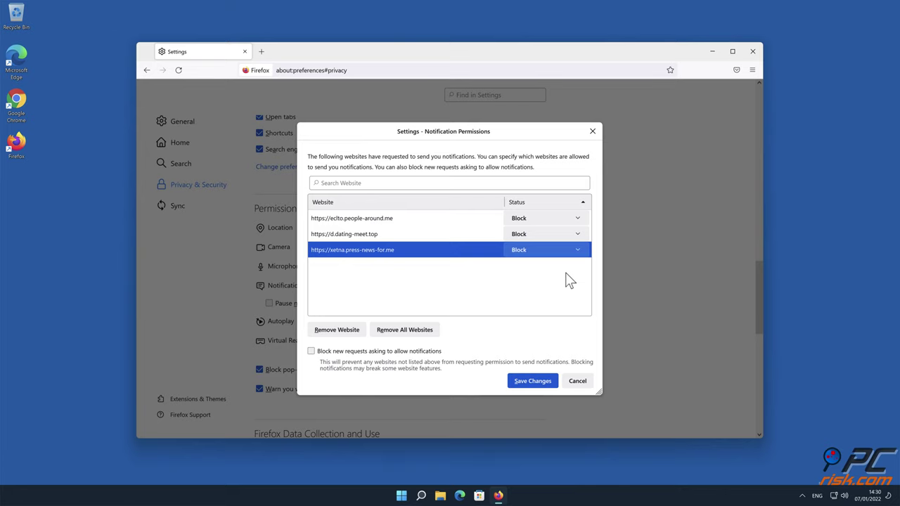
click(532, 381)
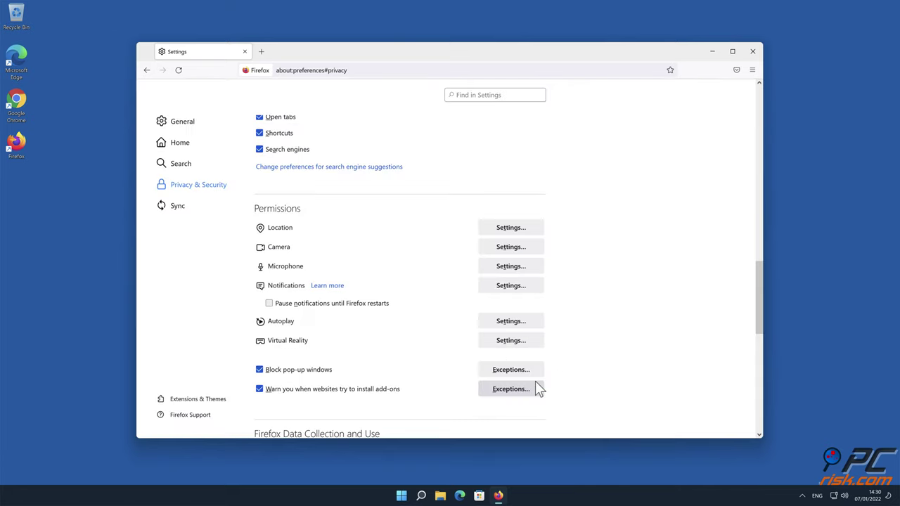
click(753, 52)
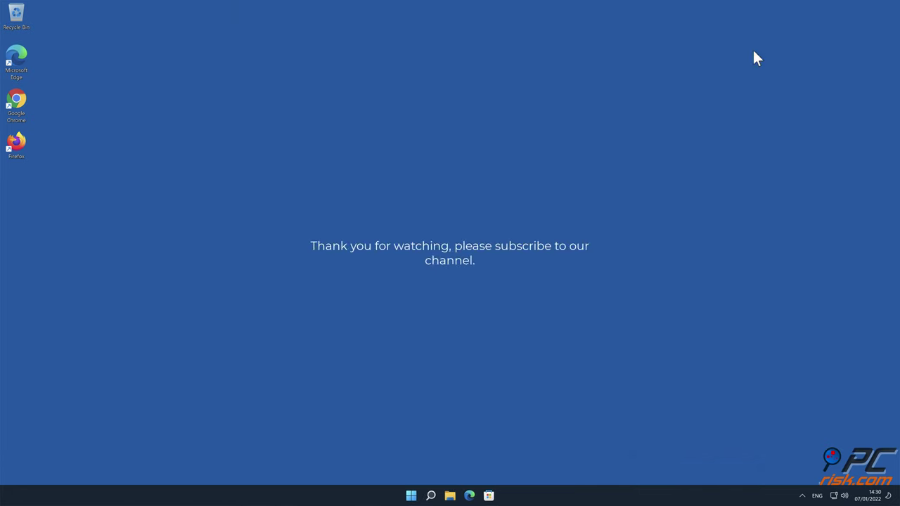